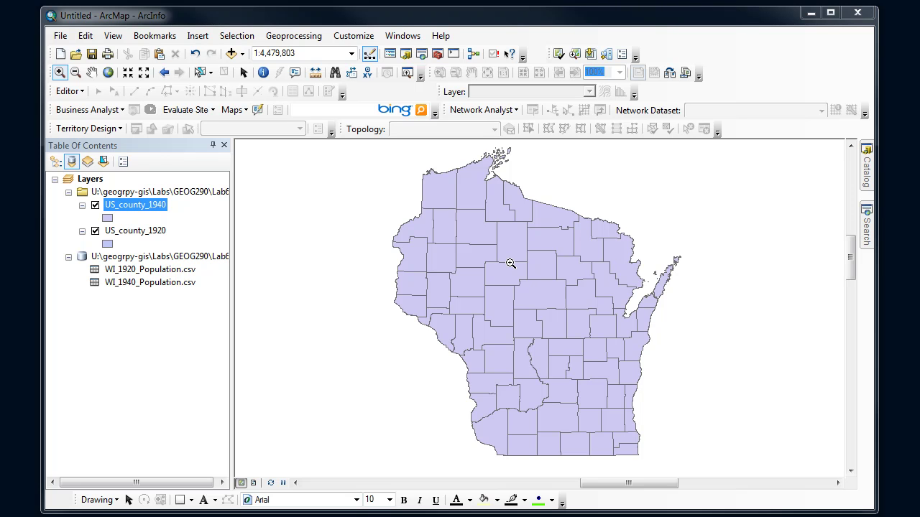
# - Bring up the context menu for the US_county_1940 layer
pyautogui.rightClick(158, 209)
# - Open the US_county_1940 attribute table, scroll right, and select its GISJOIN column
pyautogui.click(196, 244)
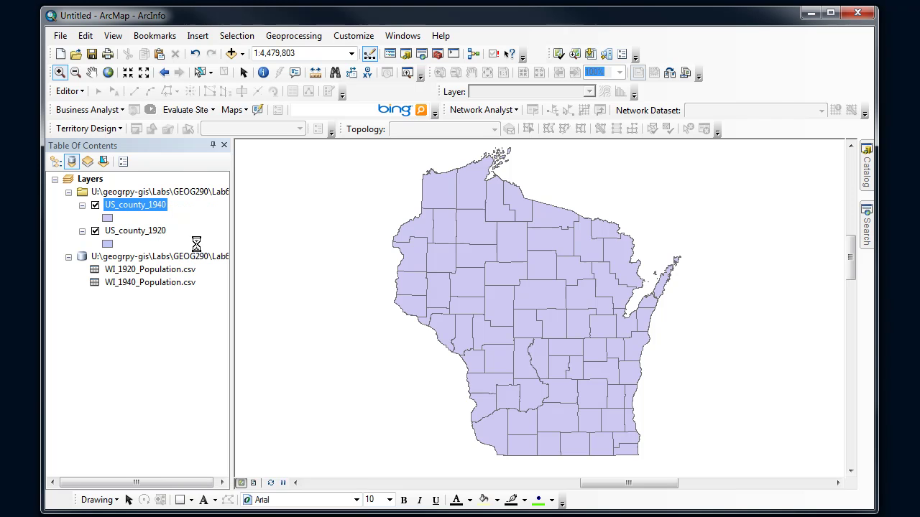
pyautogui.moveTo(406, 108); pyautogui.dragTo(353, 123)
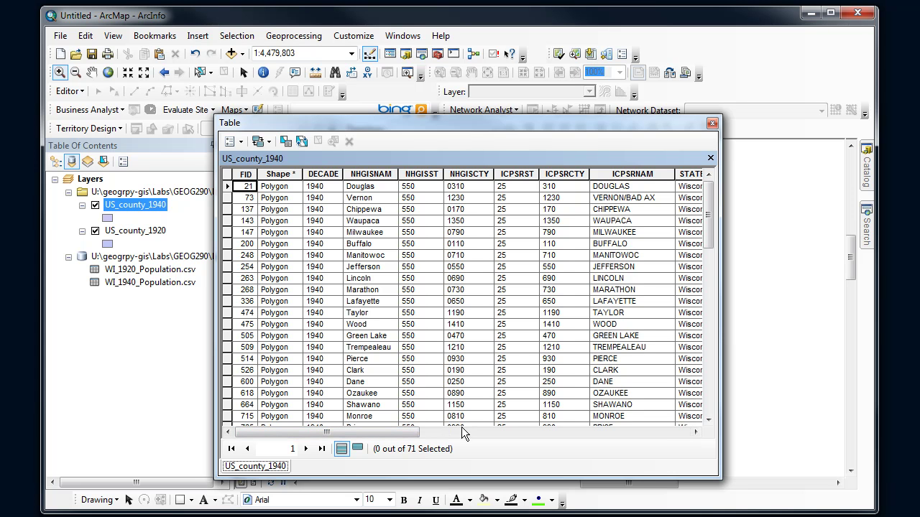
pyautogui.click(501, 433)
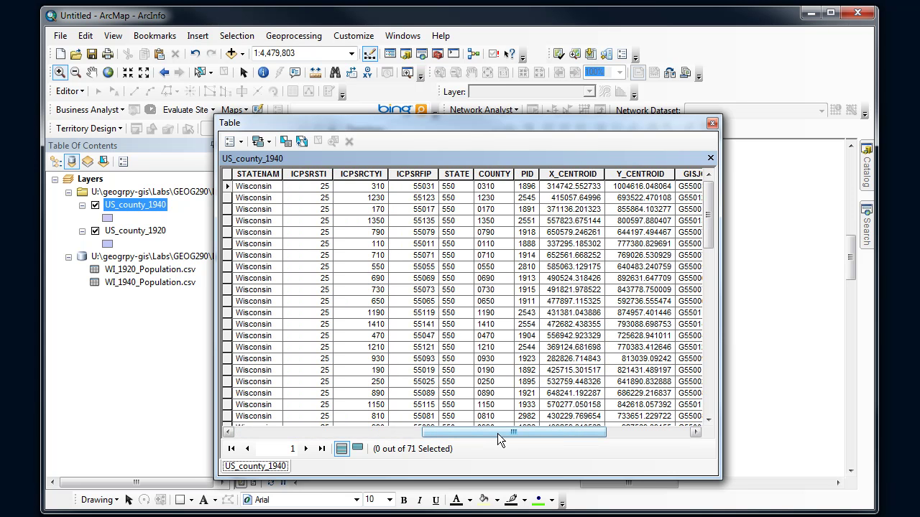
pyautogui.moveTo(497, 433); pyautogui.dragTo(567, 427)
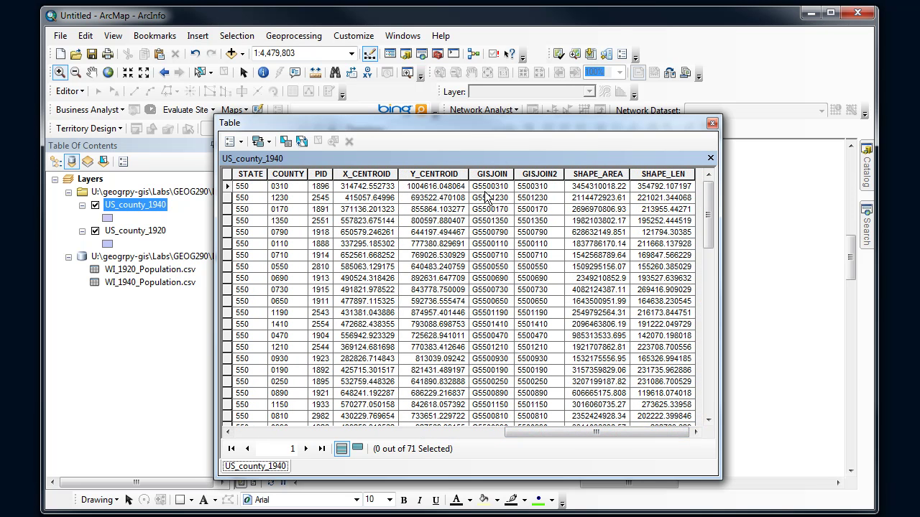
pyautogui.click(507, 175)
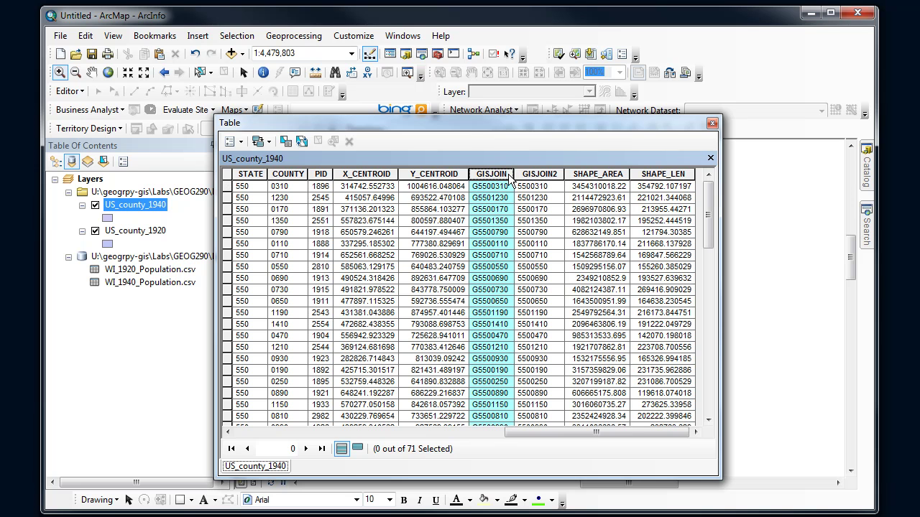
pyautogui.rightClick(143, 283)
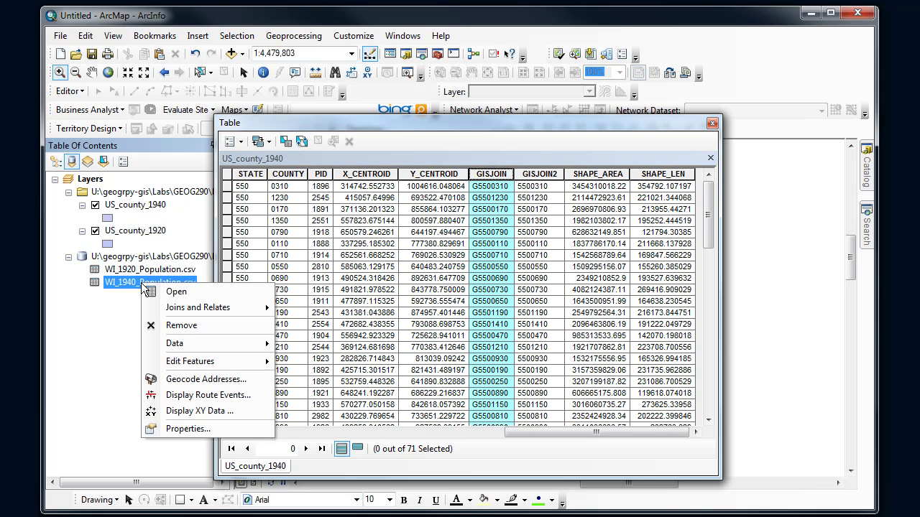
# - Inspect the GISJOIN and PopTotal1940 columns of WI_1940_Population.csv, then close the table window
pyautogui.click(154, 290)
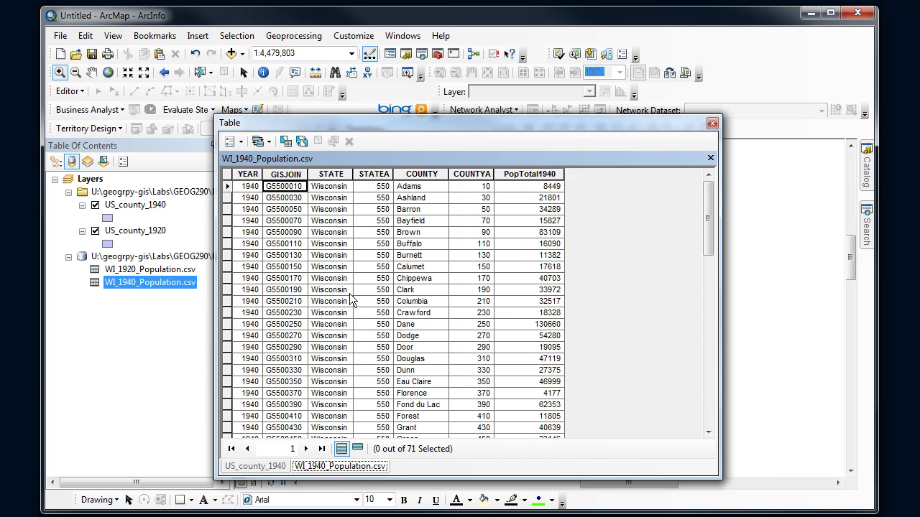
pyautogui.moveTo(398, 128); pyautogui.dragTo(420, 128)
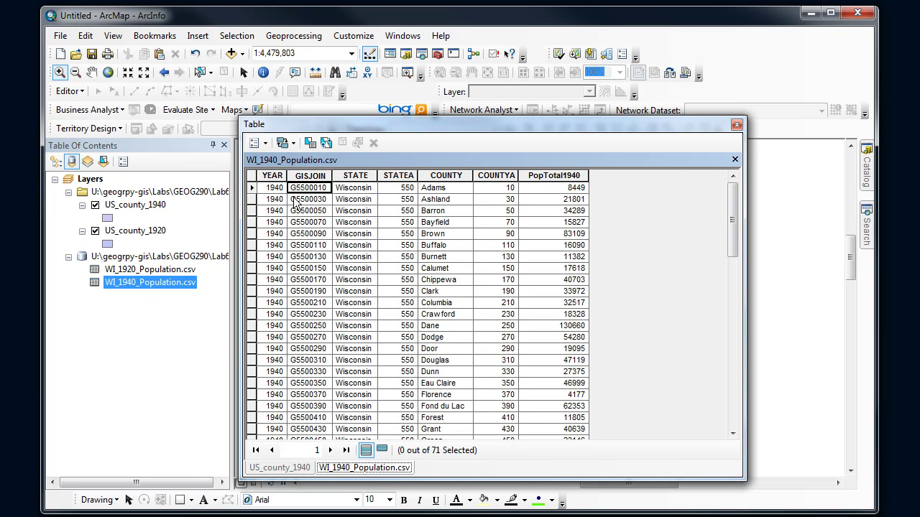
pyautogui.click(302, 174)
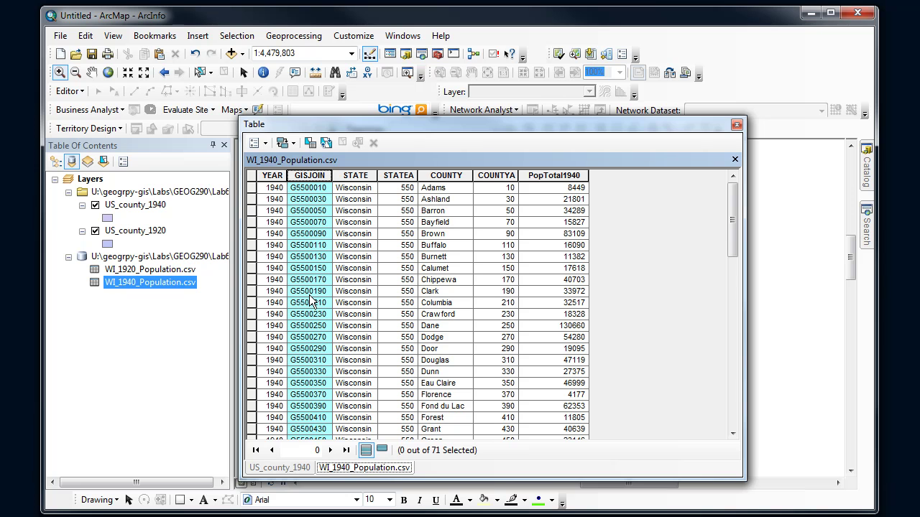
pyautogui.click(542, 174)
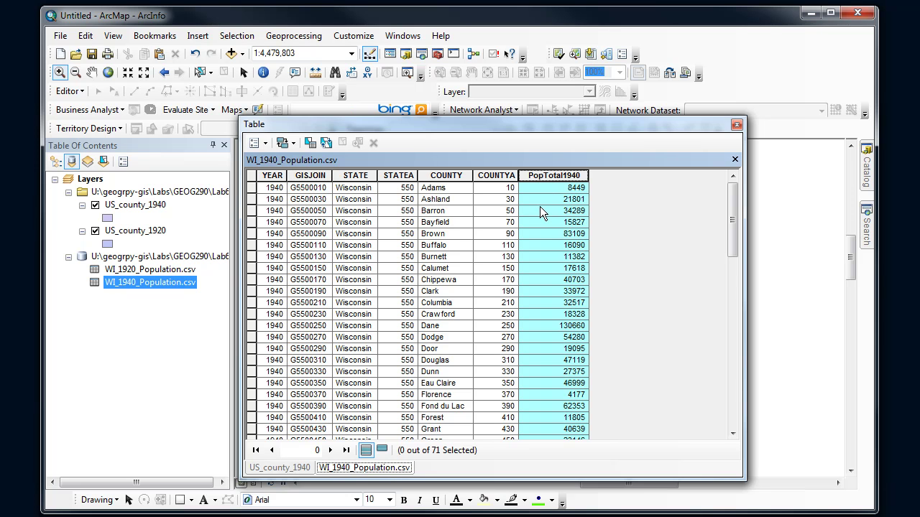
pyautogui.click(735, 126)
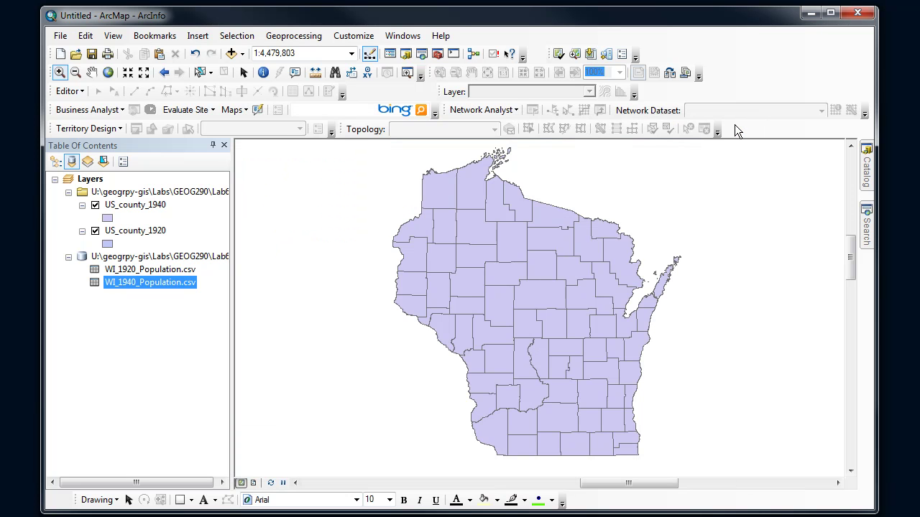
# - Open the Join Data dialog for the US_county_1940 layer
pyautogui.rightClick(151, 209)
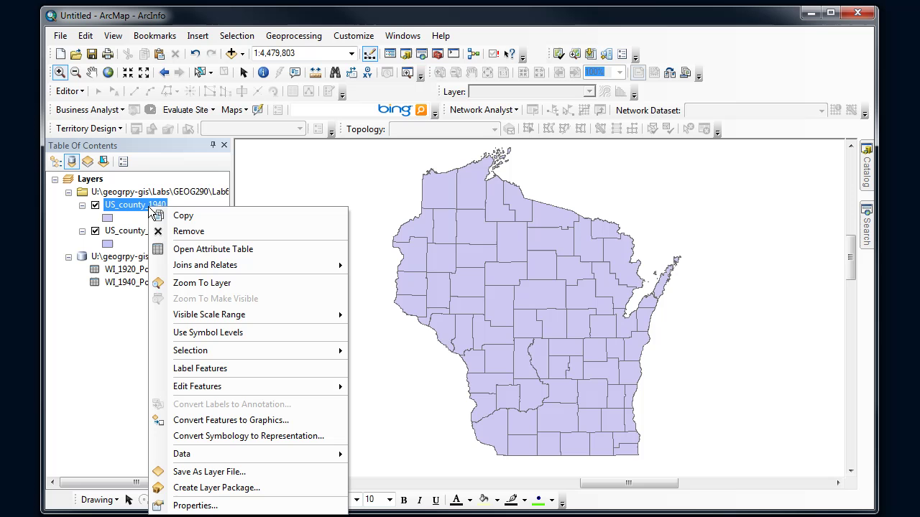
pyautogui.click(129, 284)
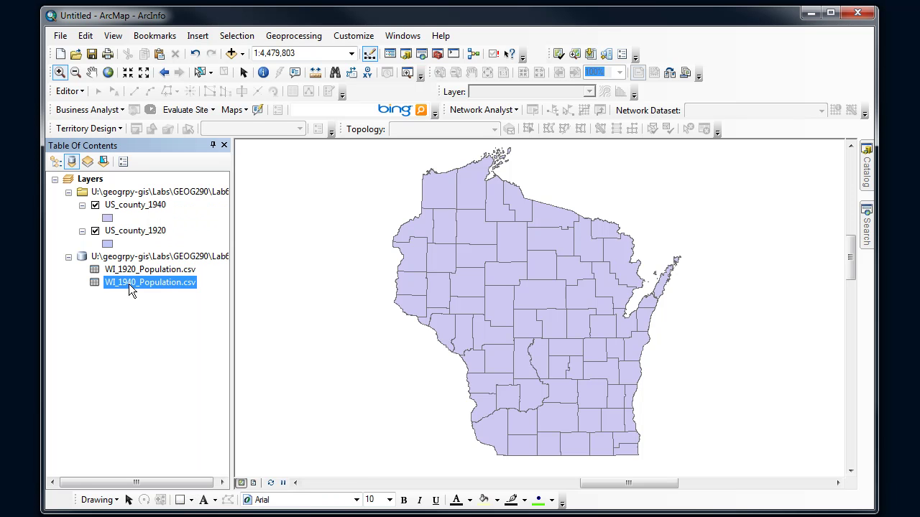
pyautogui.click(143, 206)
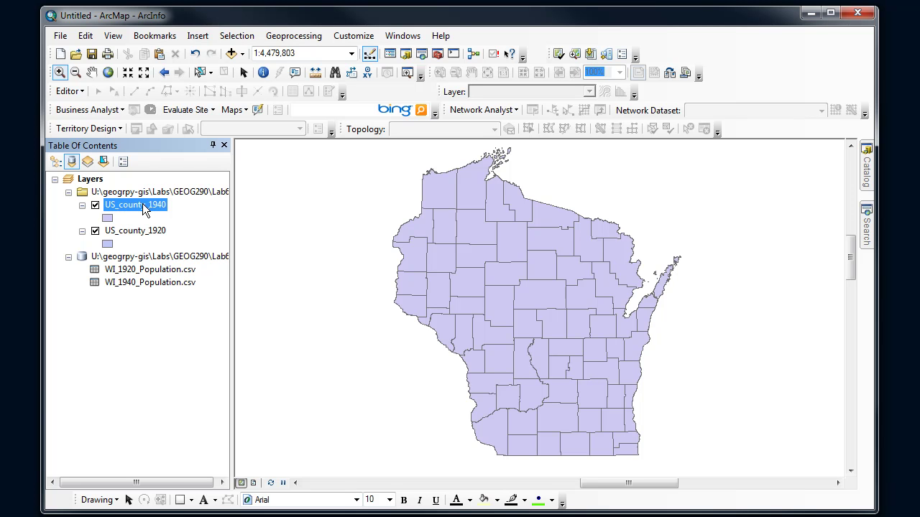
pyautogui.rightClick(142, 205)
pyautogui.moveTo(194, 264)
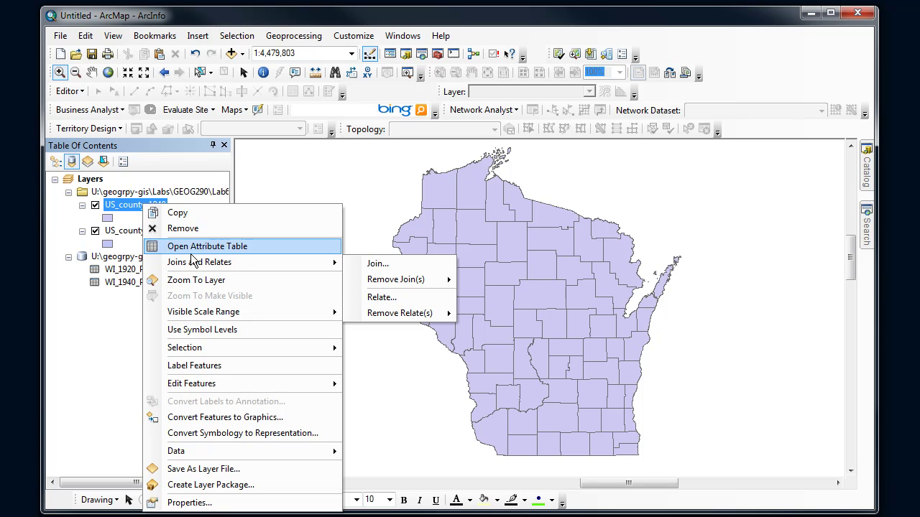
pyautogui.click(375, 263)
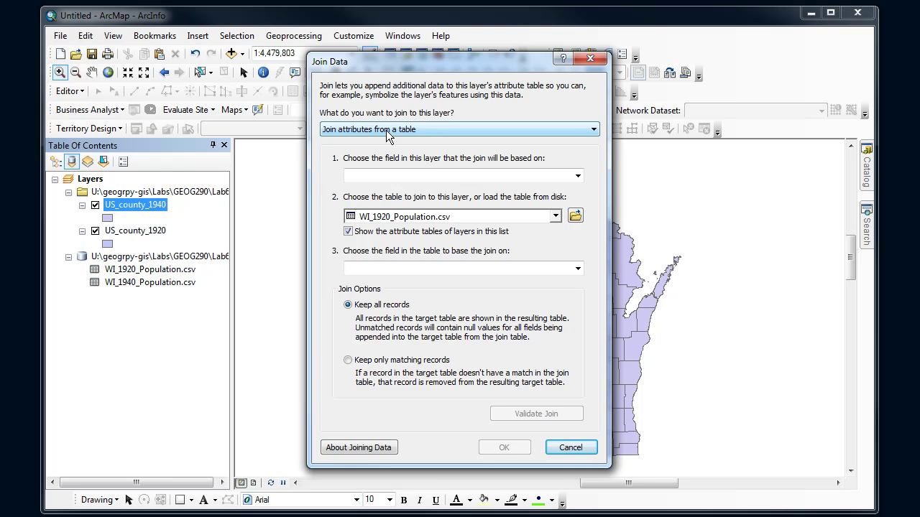
# - Join attributes from WI_1940_Population.csv using GISJOIN as both layer and table field, then validate
pyautogui.click(581, 135)
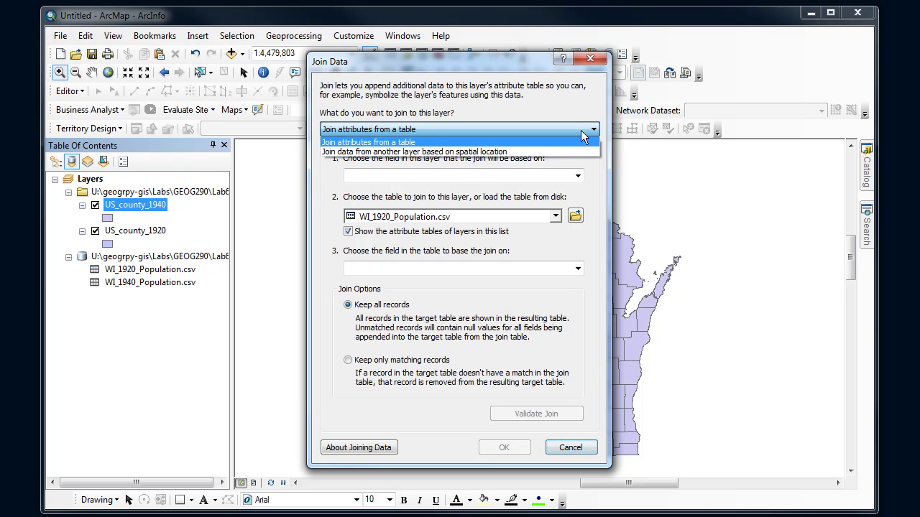
pyautogui.click(544, 143)
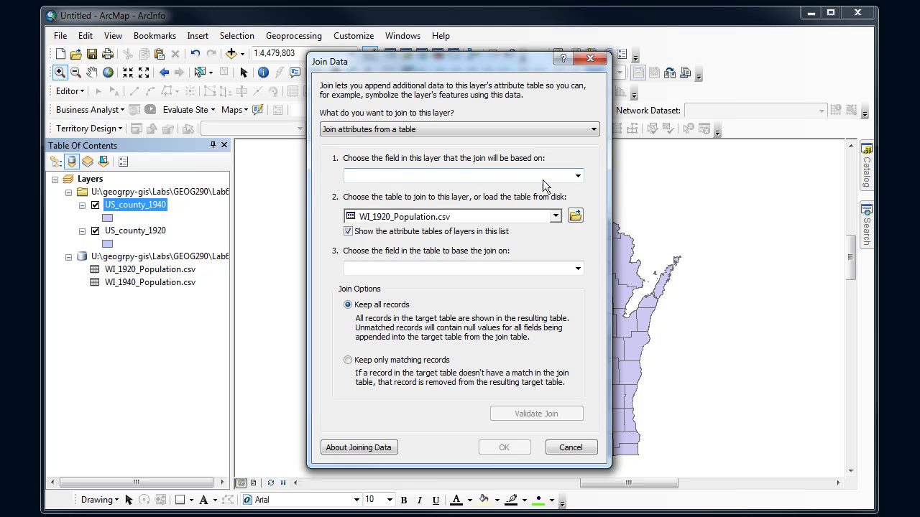
pyautogui.click(577, 176)
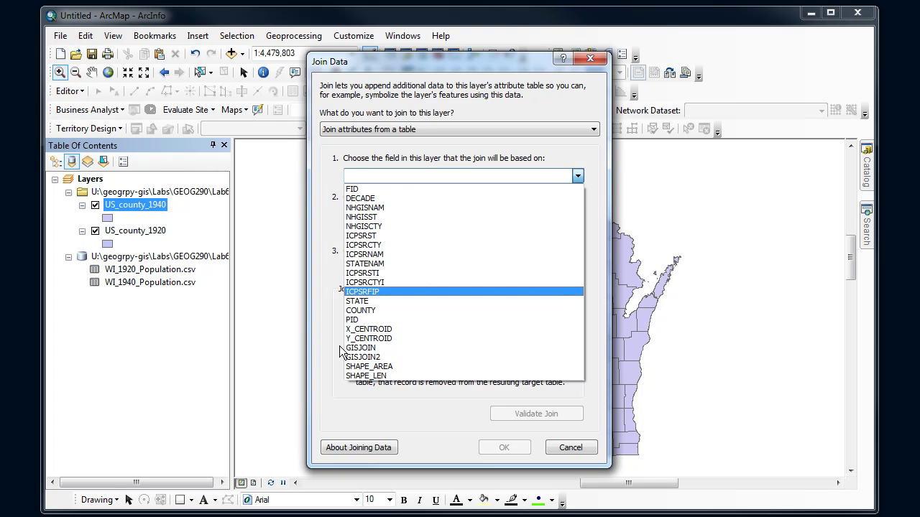
pyautogui.click(368, 350)
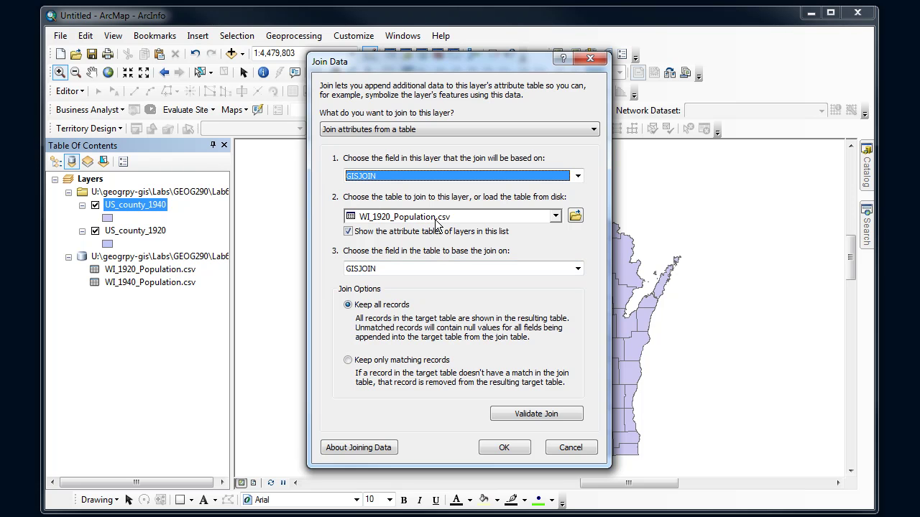
pyautogui.click(555, 217)
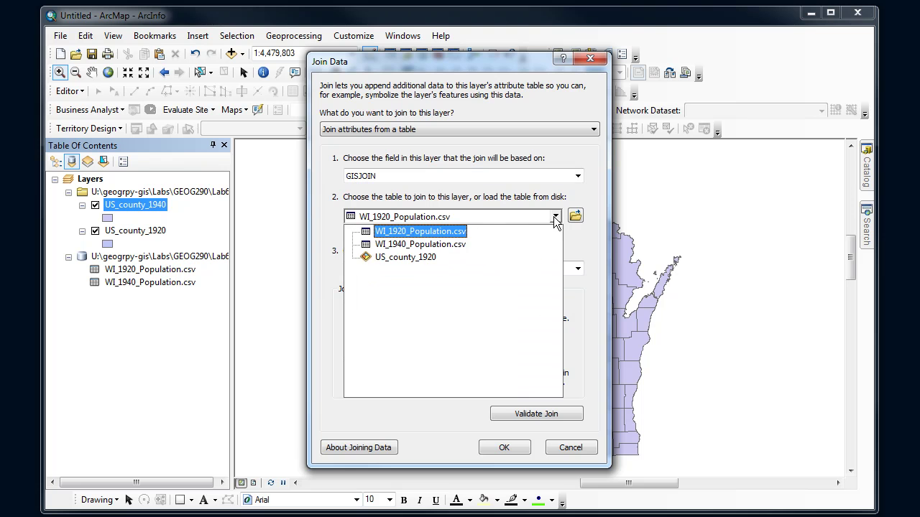
pyautogui.click(430, 245)
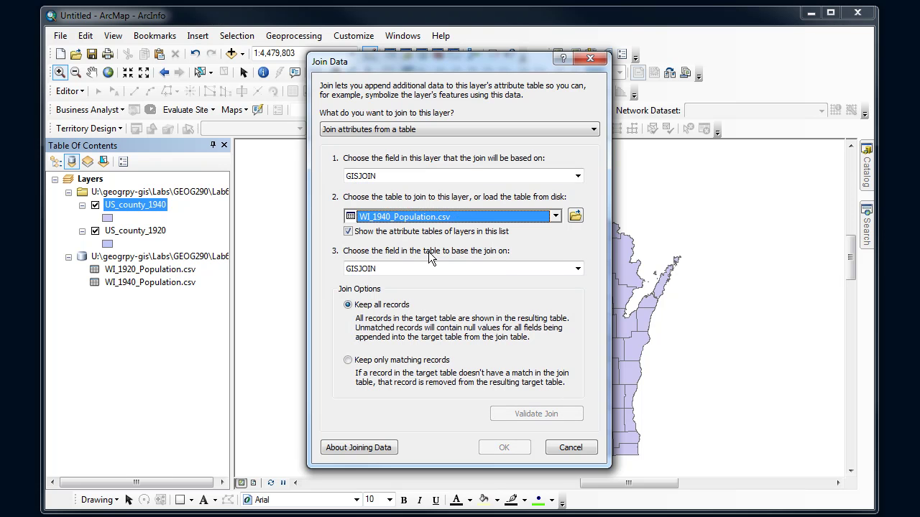
pyautogui.click(577, 269)
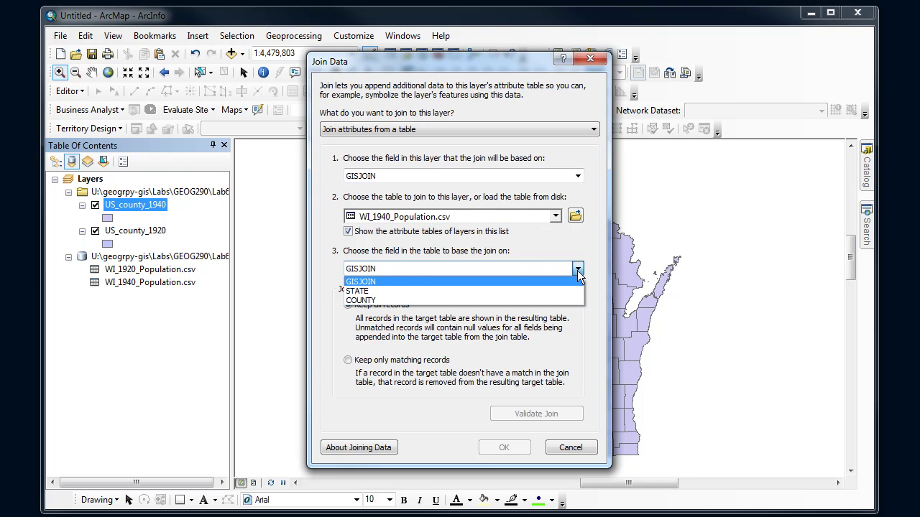
pyautogui.click(385, 282)
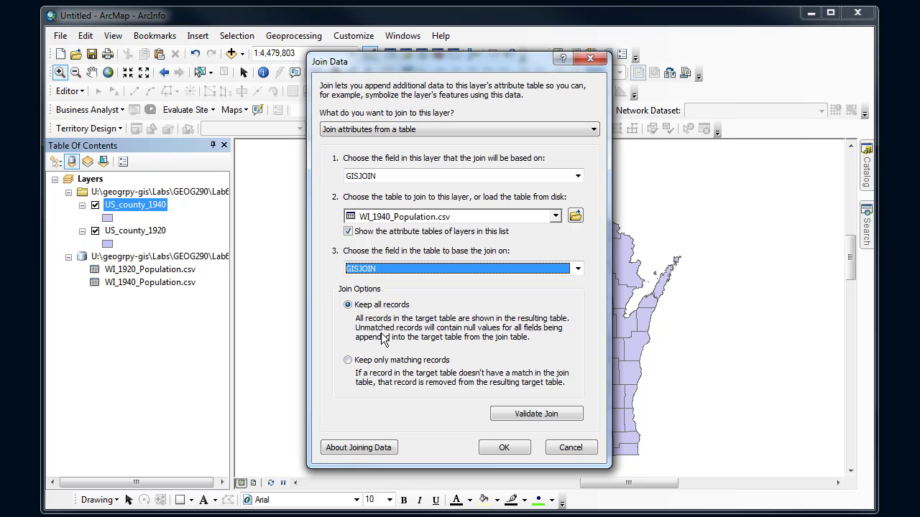
pyautogui.click(516, 414)
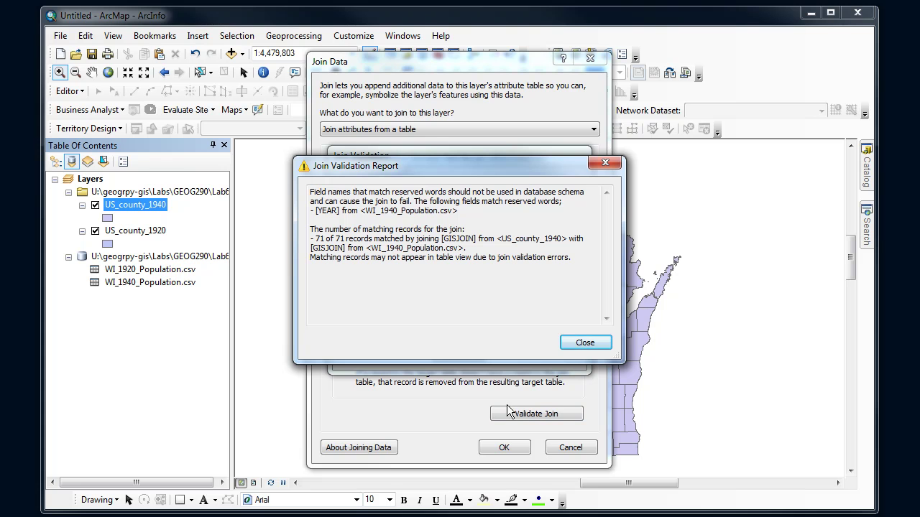
# - Confirm the 71-of-71 match report and apply the join to US_county_1940
pyautogui.moveTo(477, 165); pyautogui.dragTo(476, 204)
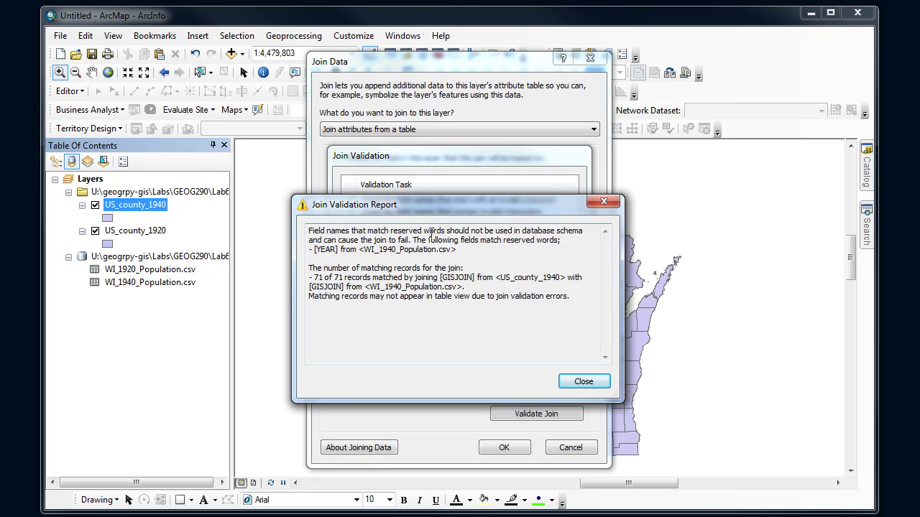
pyautogui.click(577, 382)
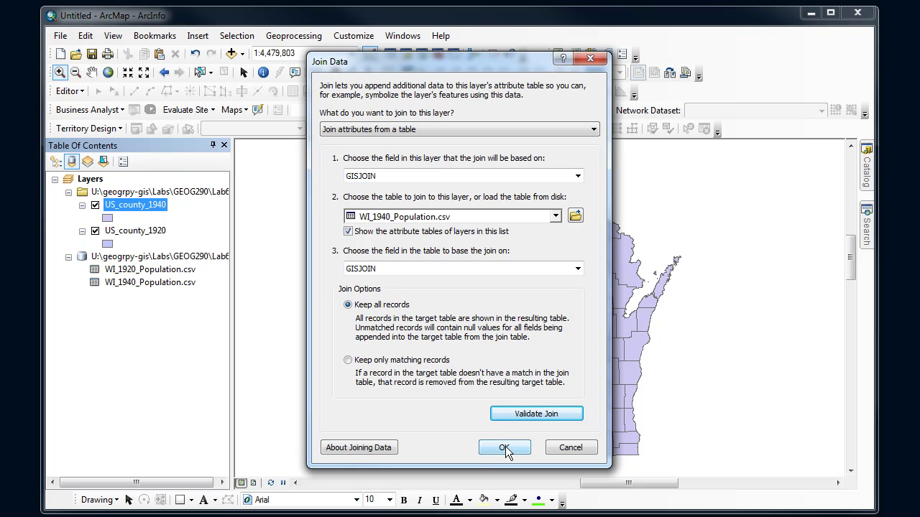
pyautogui.click(505, 448)
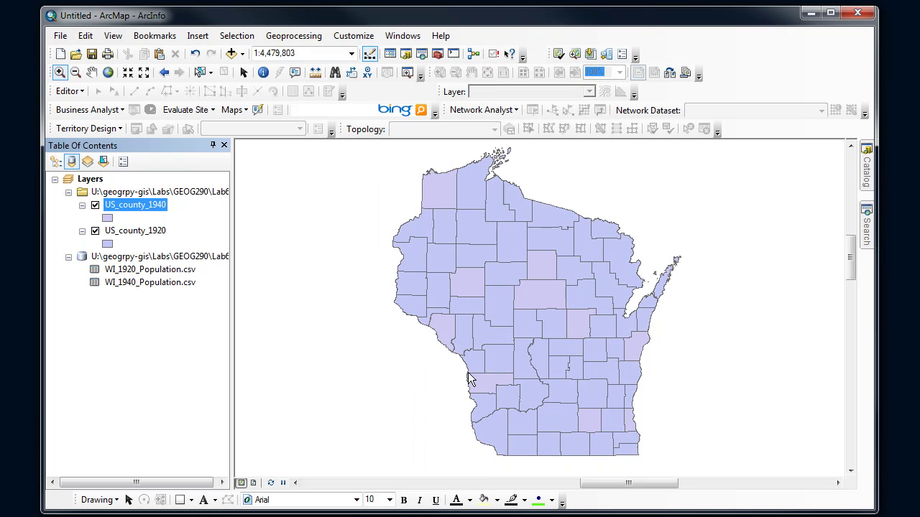
pyautogui.rightClick(153, 208)
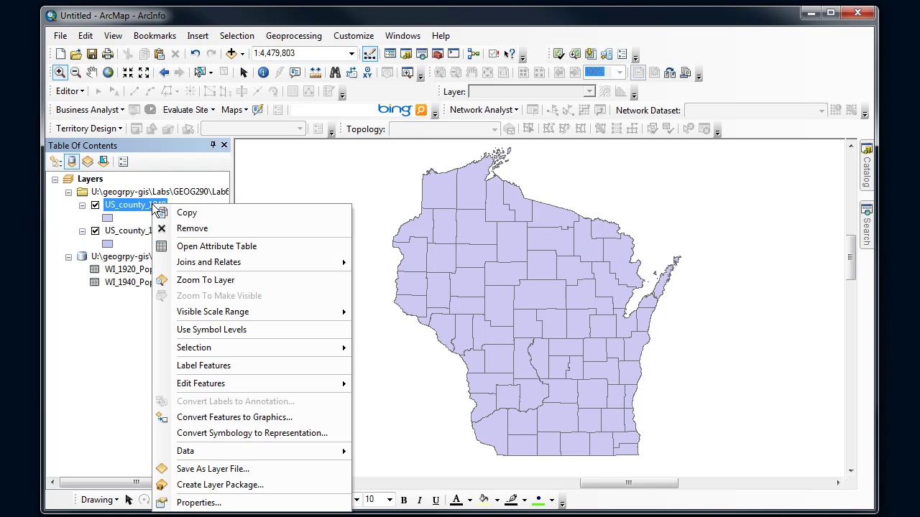
pyautogui.click(197, 244)
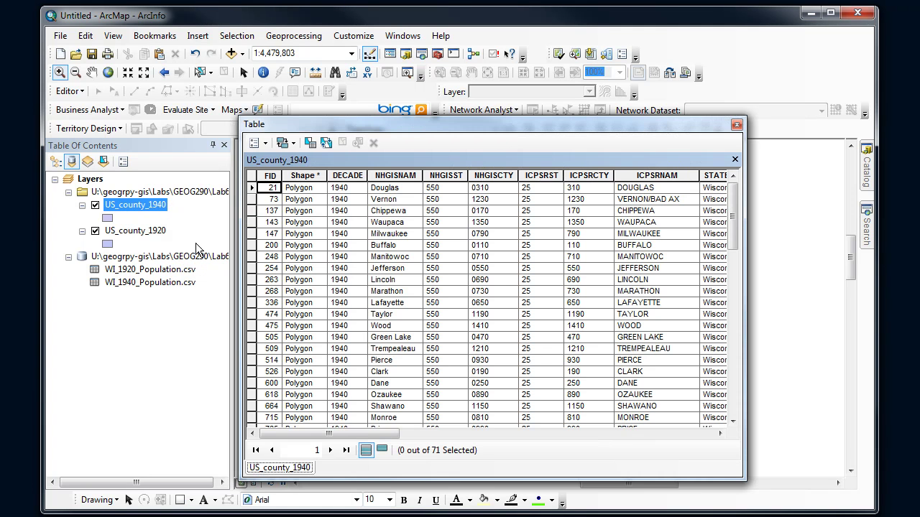
pyautogui.moveTo(324, 129); pyautogui.dragTo(299, 126)
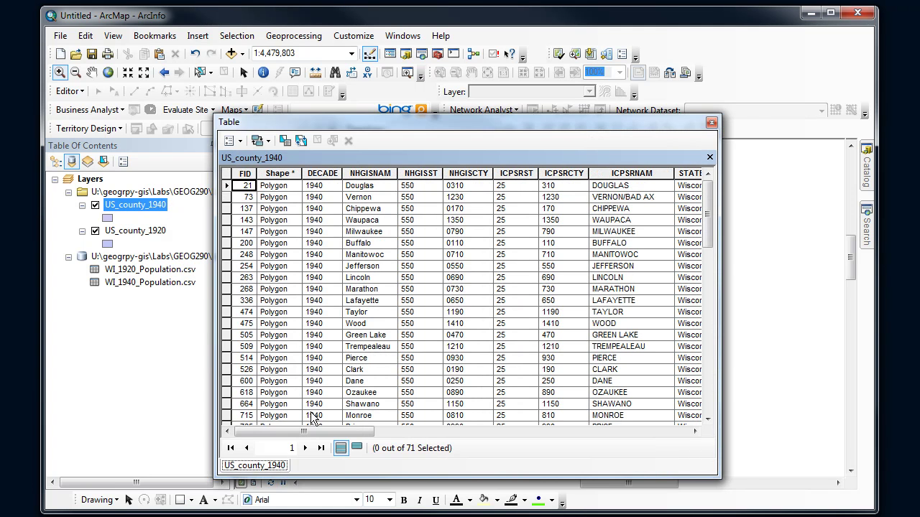
pyautogui.moveTo(318, 426); pyautogui.dragTo(642, 437)
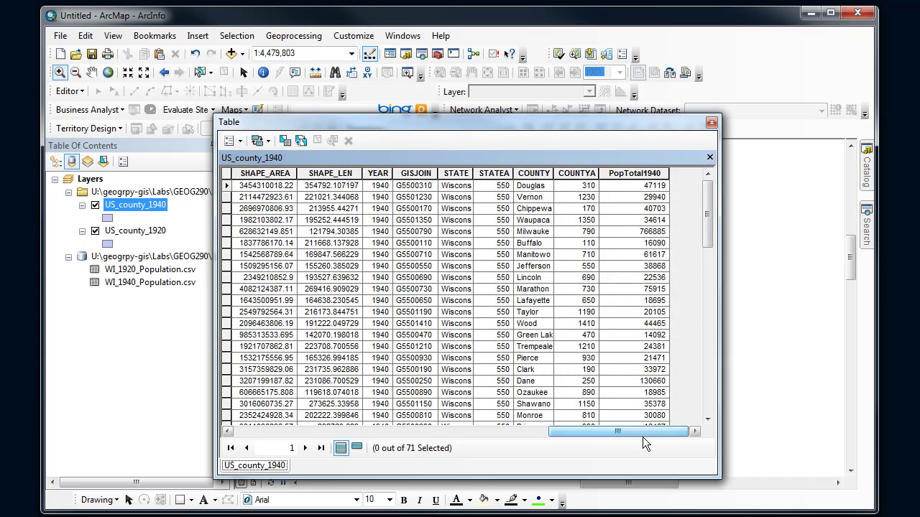
pyautogui.click(502, 173)
pyautogui.click(532, 173)
pyautogui.click(576, 174)
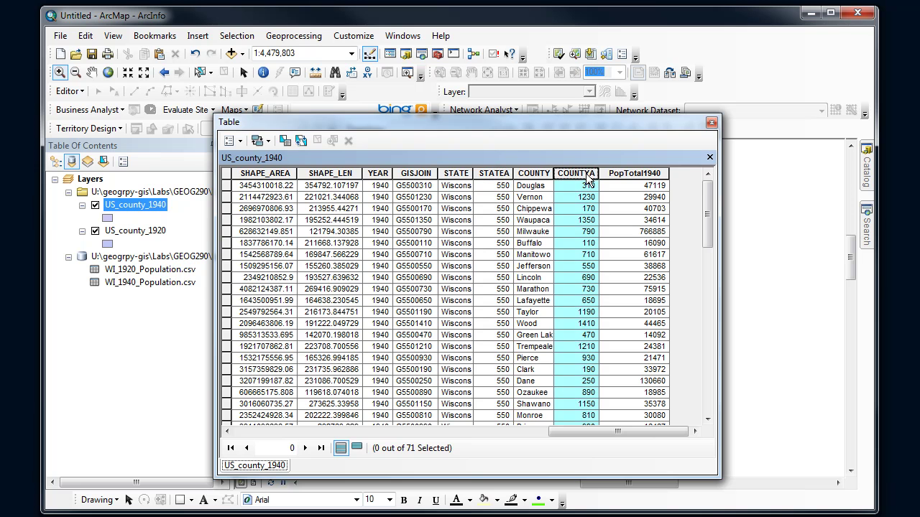
pyautogui.click(630, 175)
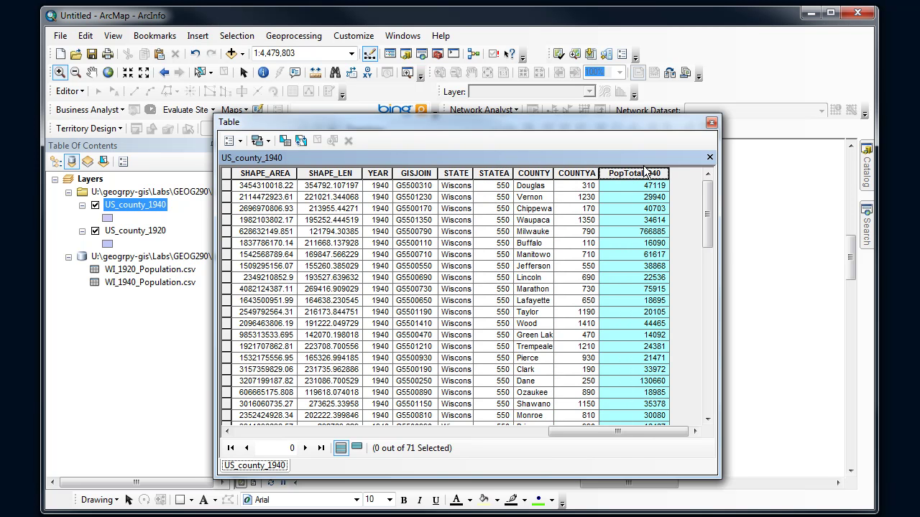
pyautogui.moveTo(706, 202)
pyautogui.mouseDown()
pyautogui.moveTo(705, 374)
pyautogui.moveTo(713, 273)
pyautogui.moveTo(707, 190)
pyautogui.mouseUp()
pyautogui.click(710, 122)
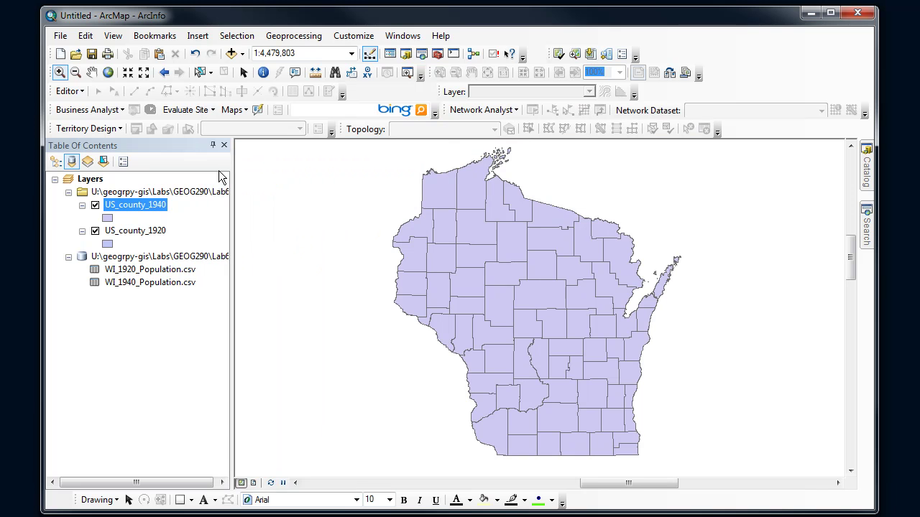
# - Symbolize US_county_1940 with Graduated colors on PopTotal1940 and display the population shading
pyautogui.rightClick(147, 207)
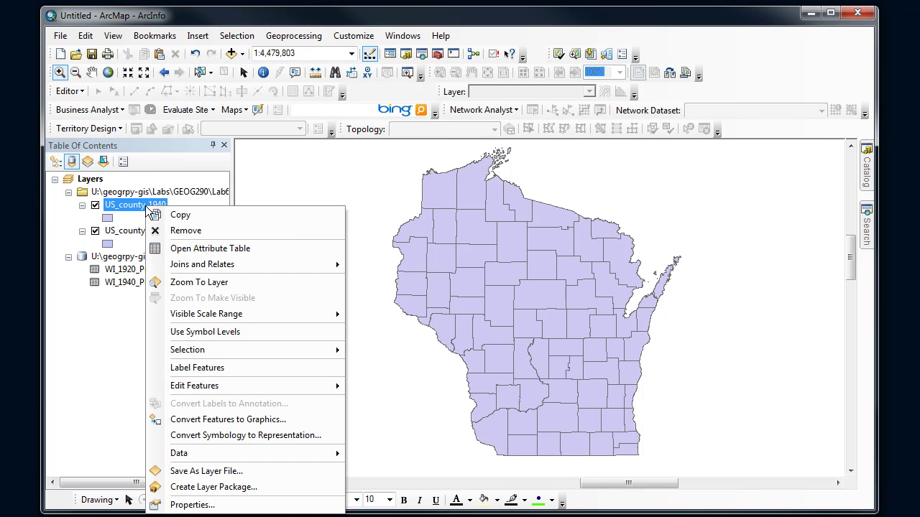
pyautogui.click(197, 504)
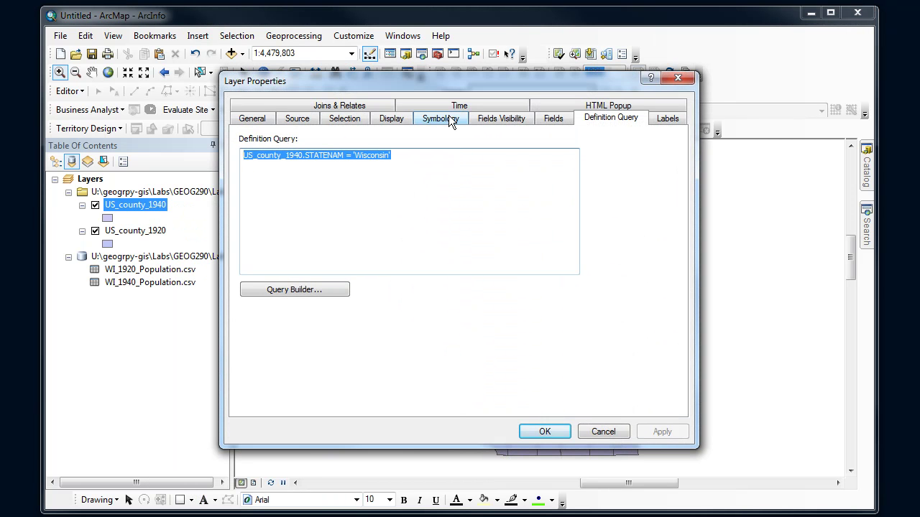
pyautogui.click(441, 119)
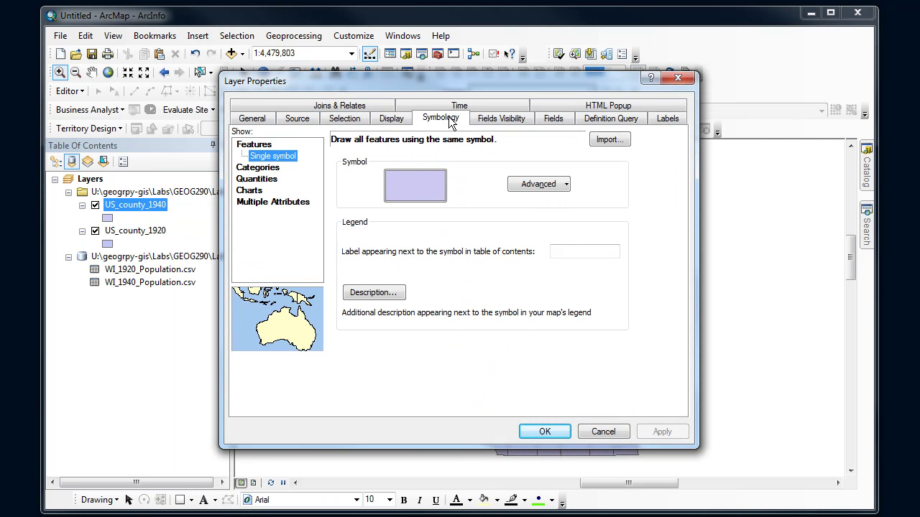
pyautogui.click(259, 169)
pyautogui.click(264, 201)
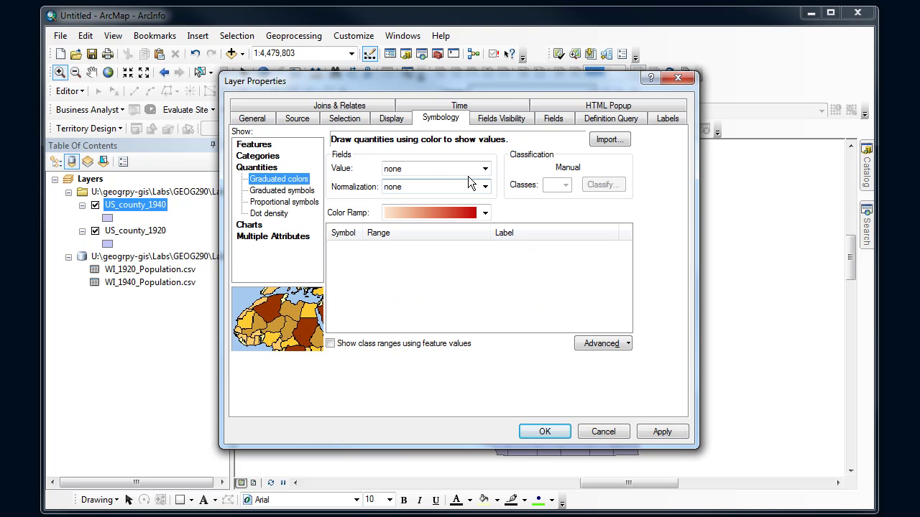
pyautogui.click(468, 169)
pyautogui.click(425, 294)
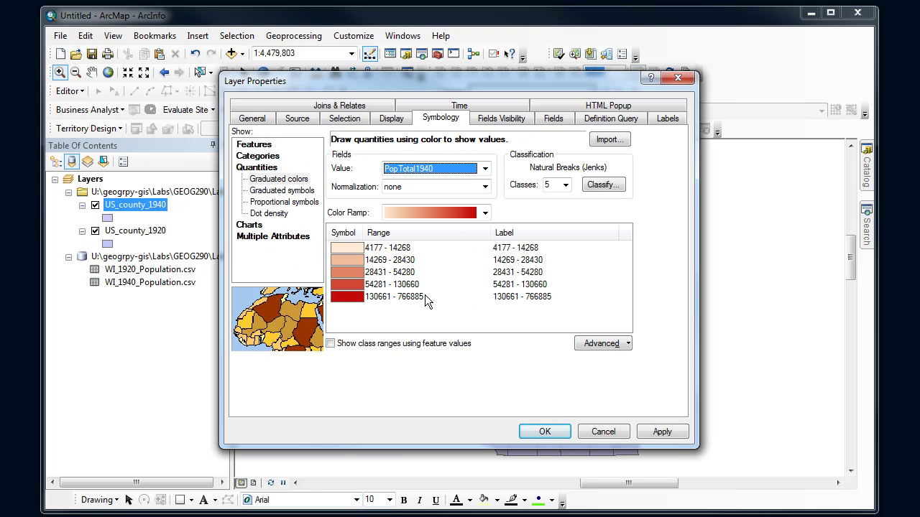
pyautogui.click(657, 434)
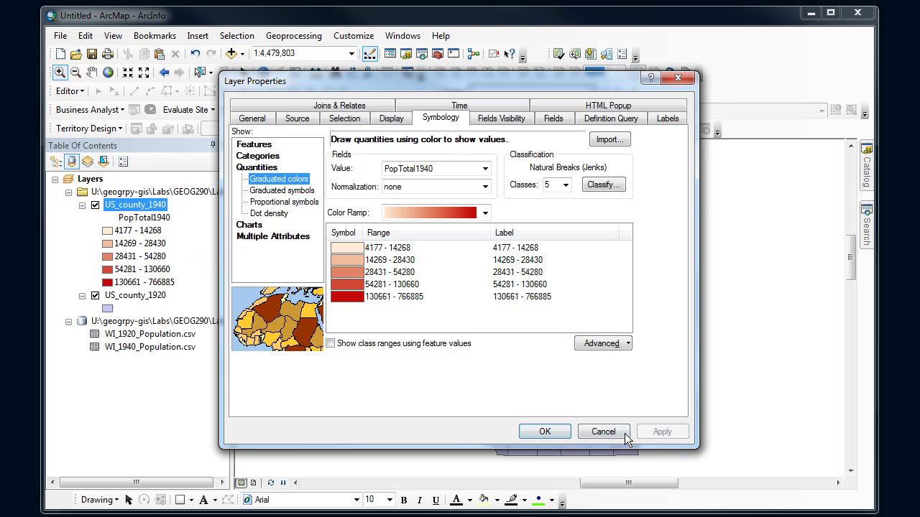
pyautogui.click(551, 432)
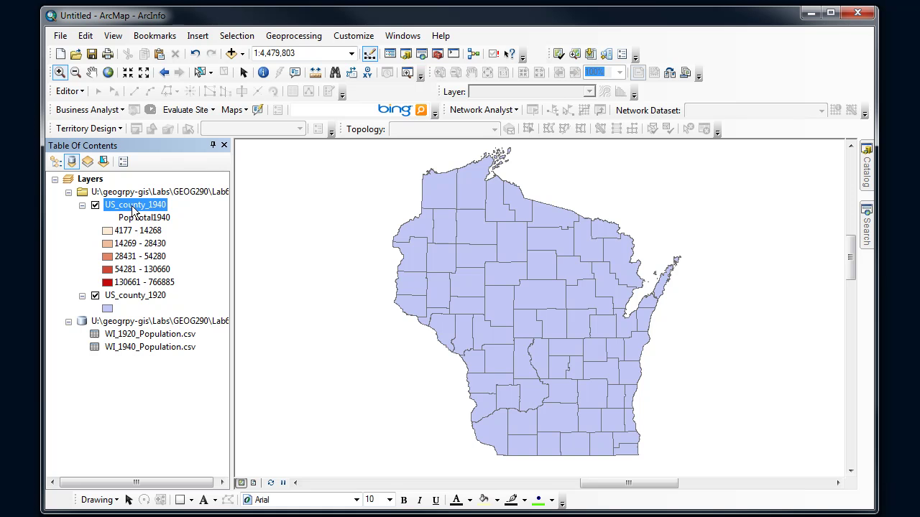
pyautogui.click(95, 205)
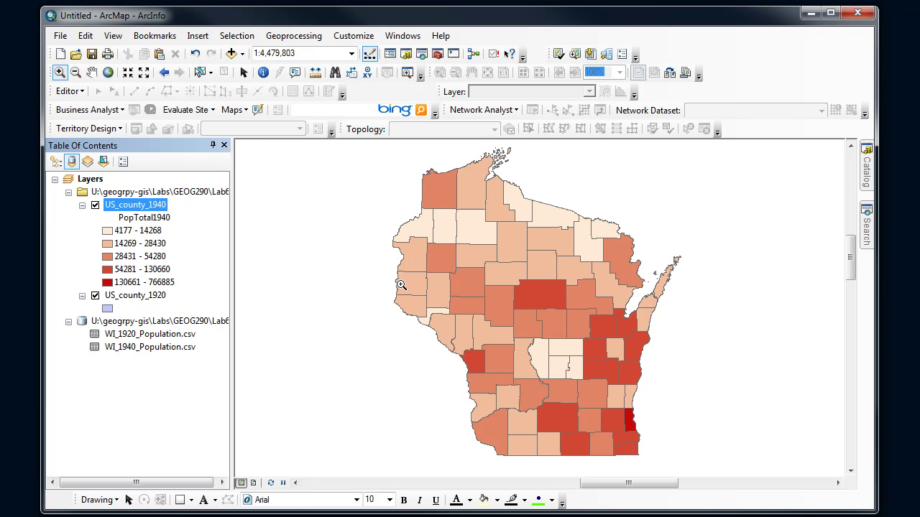